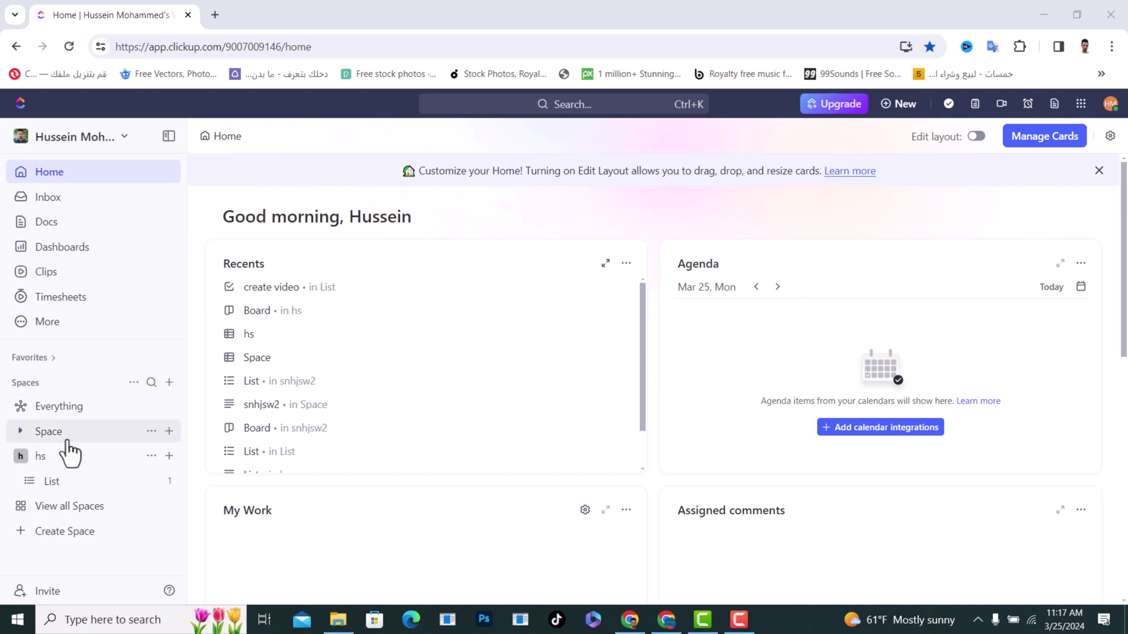
- Open the hs space's Board view to show the 'create video' task under To Do
click(68, 471)
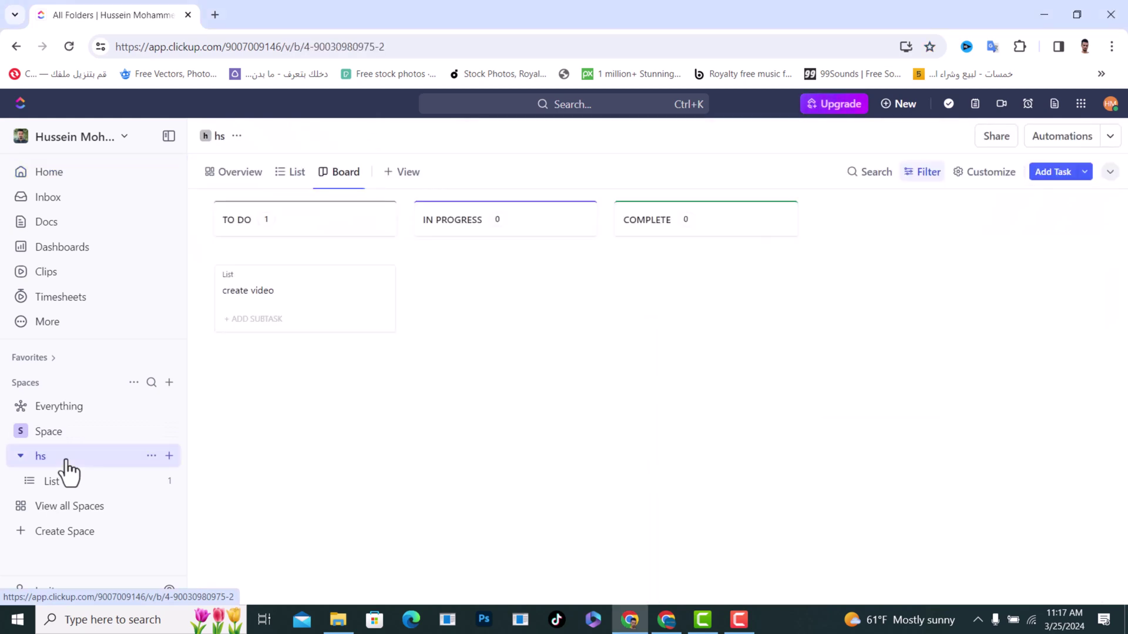
- Open the 'create video' task and its Assignees picker, then dismiss it without assigning anyone
click(277, 293)
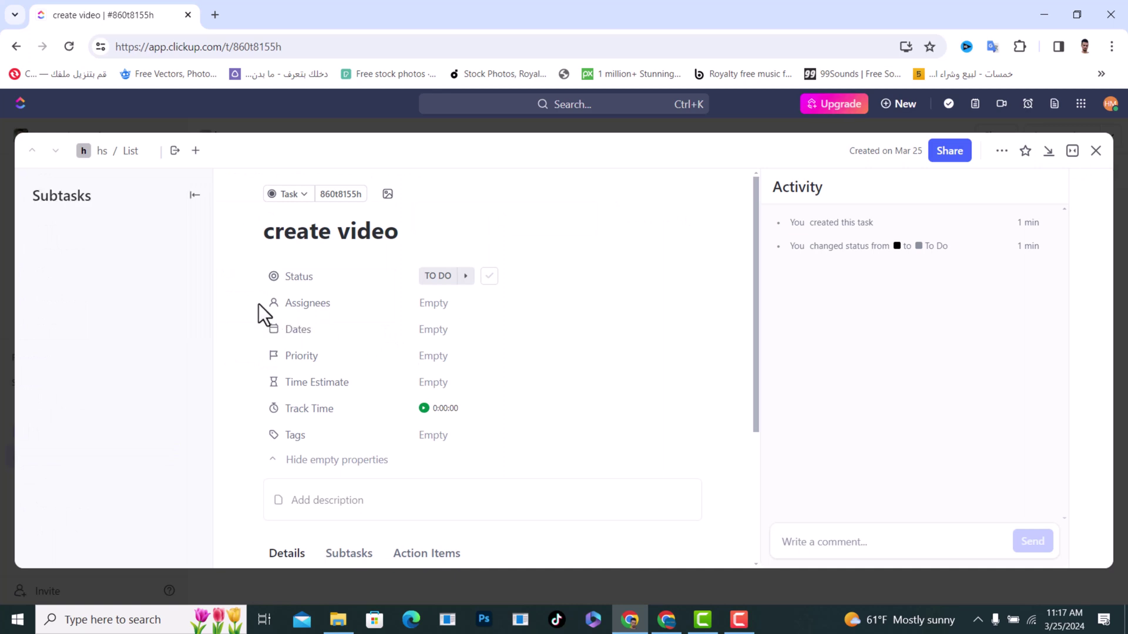
double_click(303, 306)
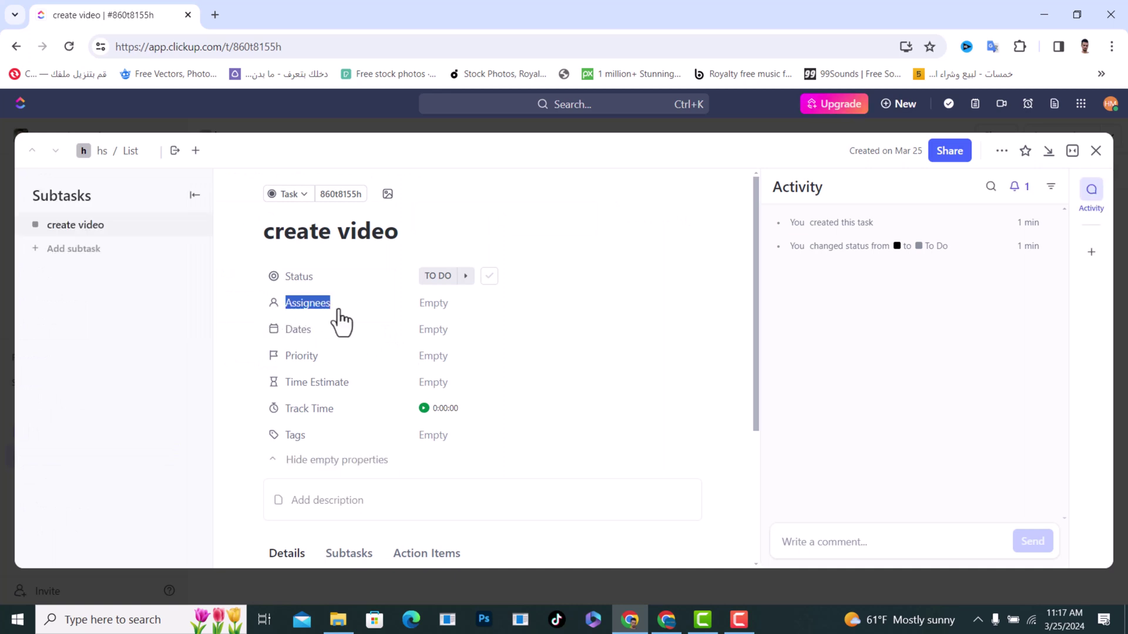
click(304, 308)
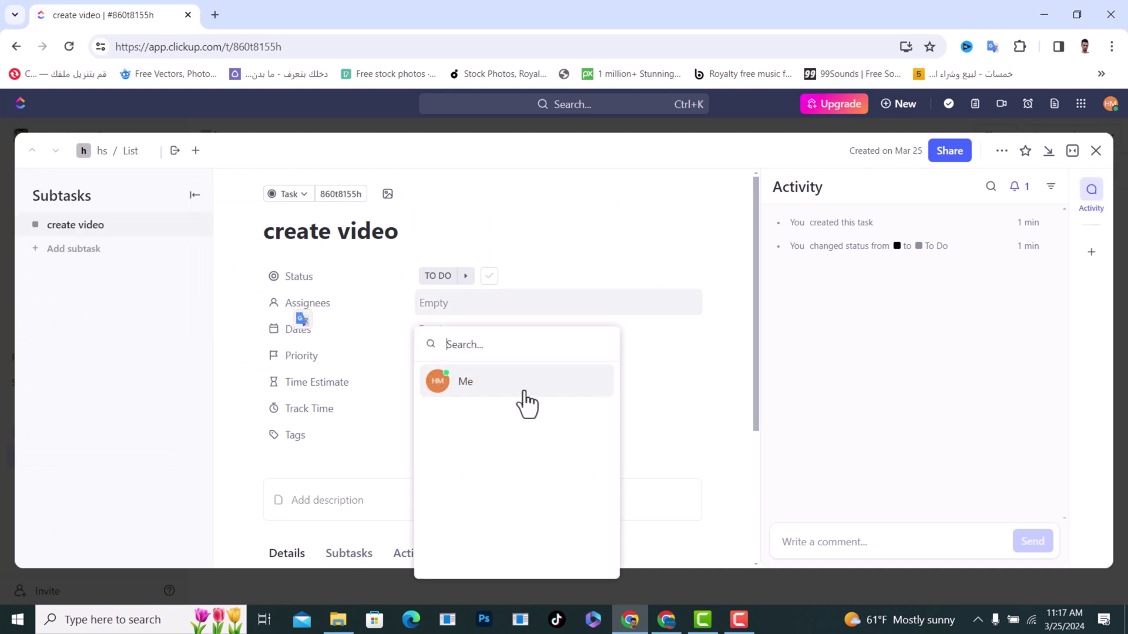
mouse_move(517, 381)
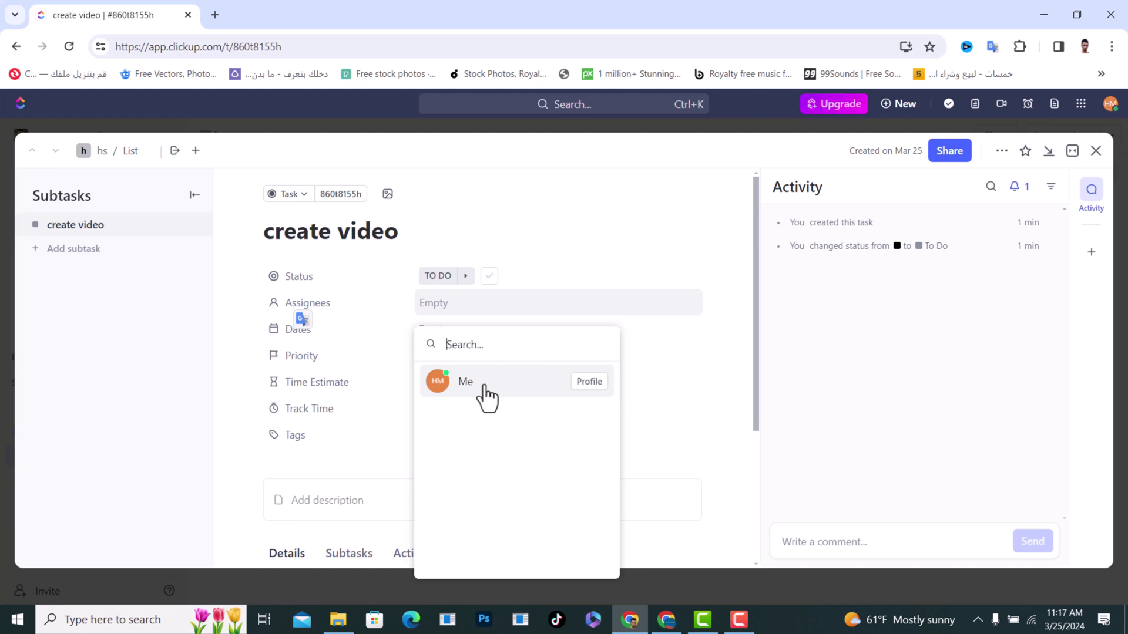
click(689, 420)
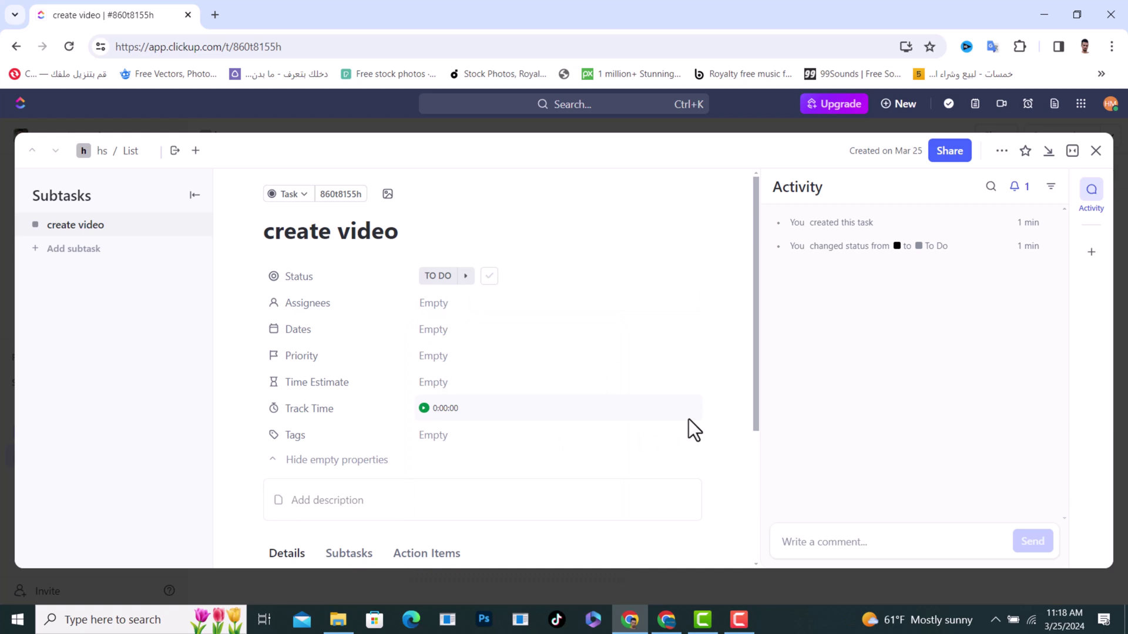
- Close the task and assign 'create video' to Me from its board card
click(1093, 151)
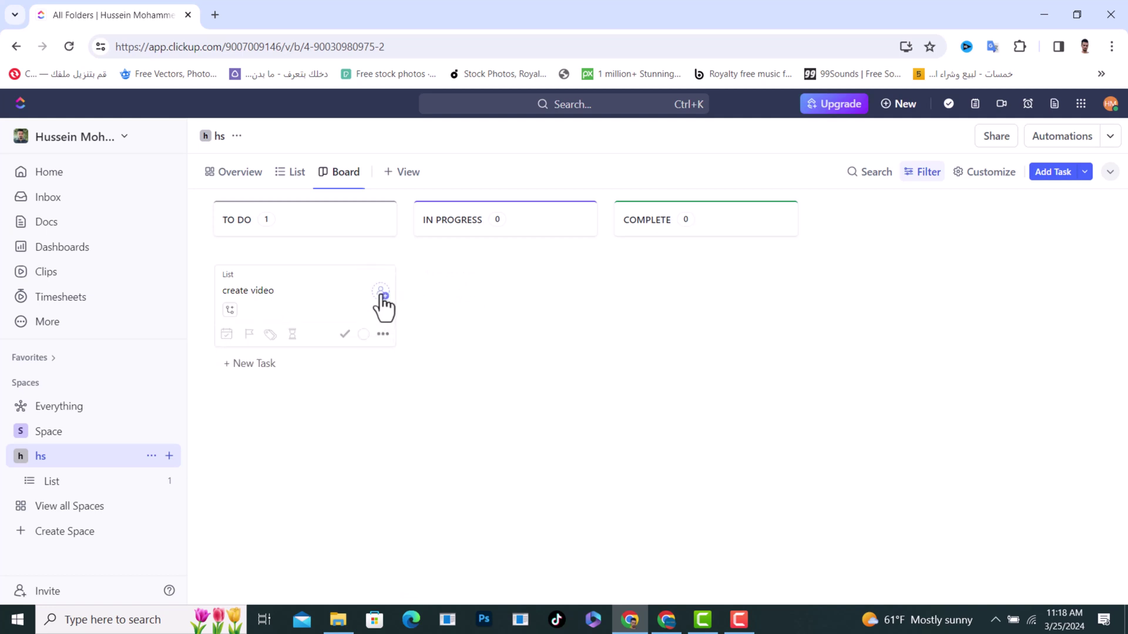
click(382, 293)
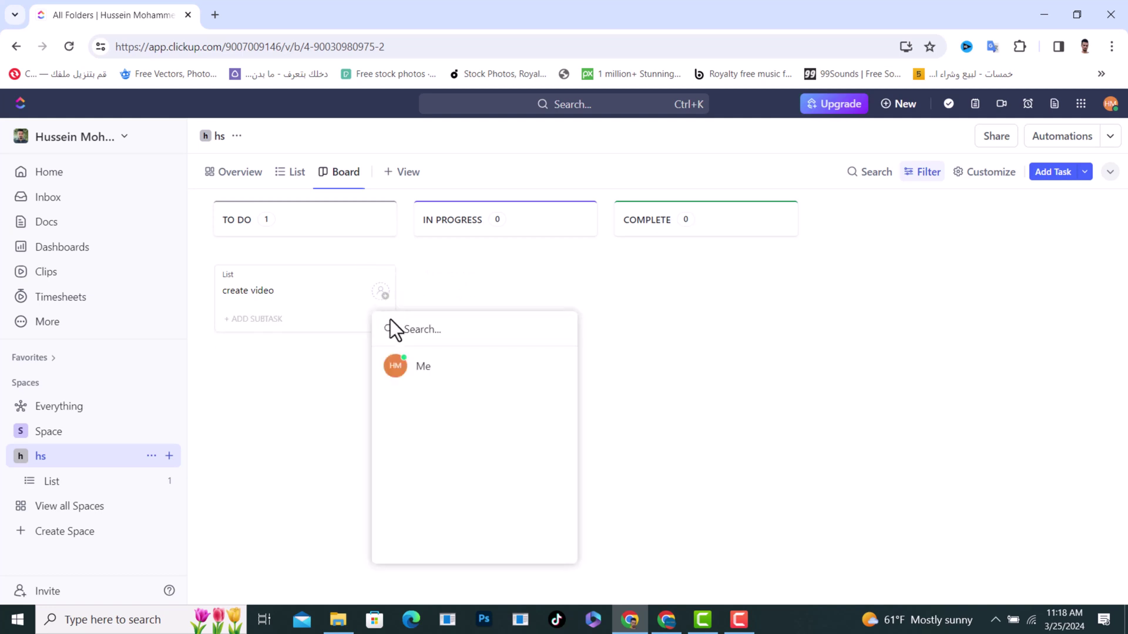
click(465, 371)
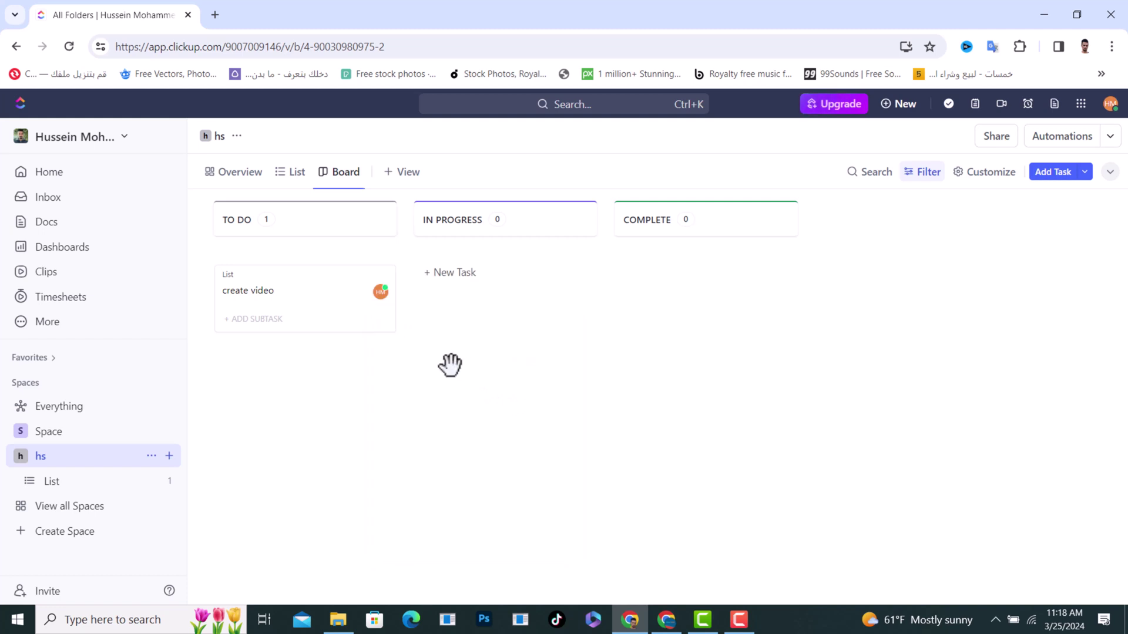